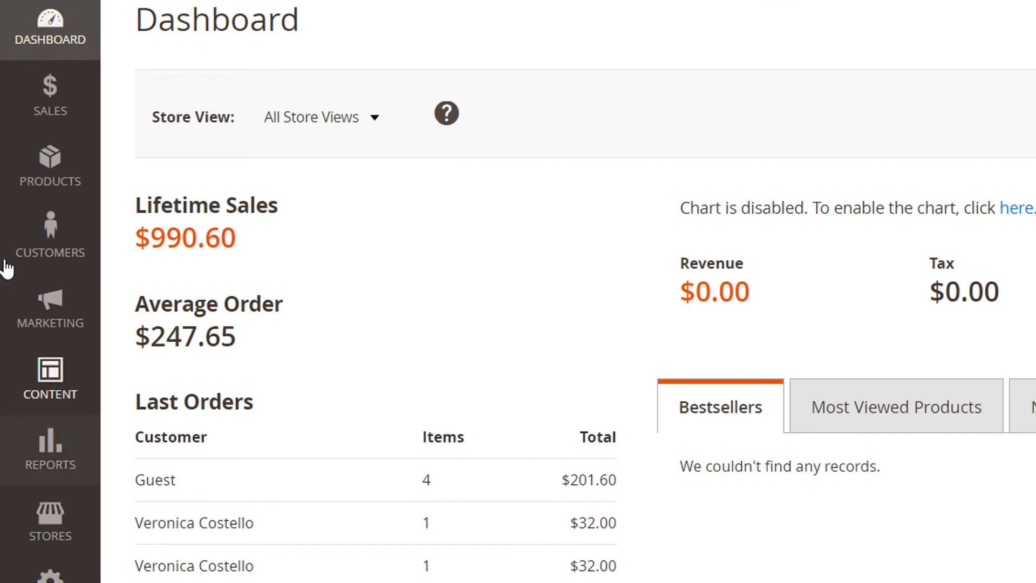
Open order #000000008 from Sales > Orders, then dismiss the Edit Order cancel-and-recreate warning.
left_click(46, 116)
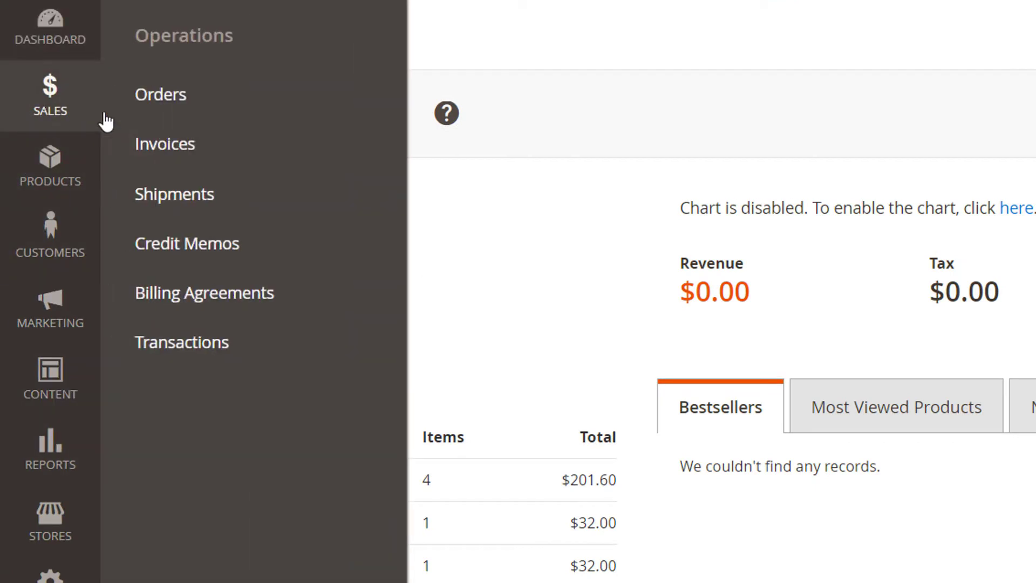
left_click(158, 102)
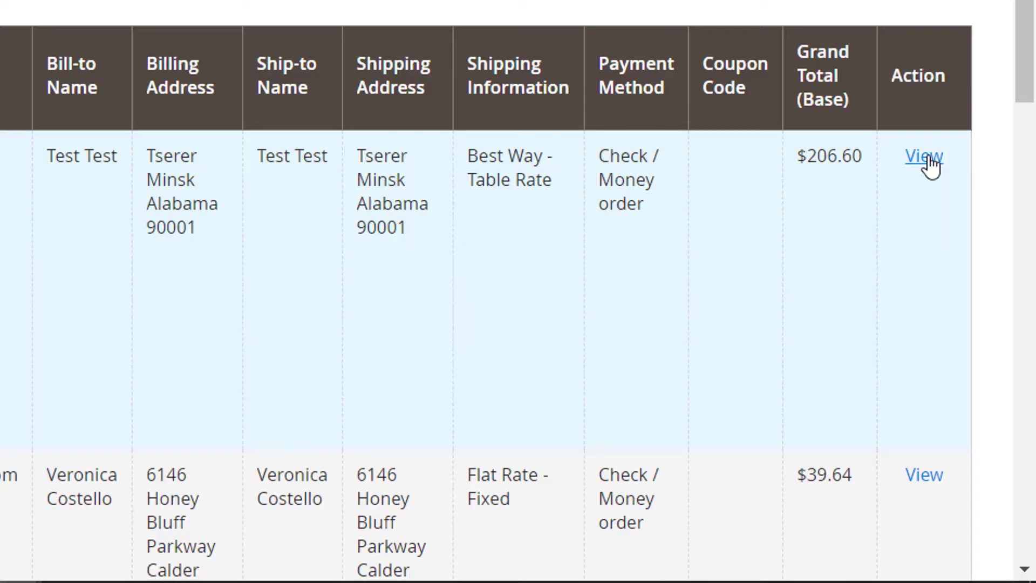
left_click(926, 157)
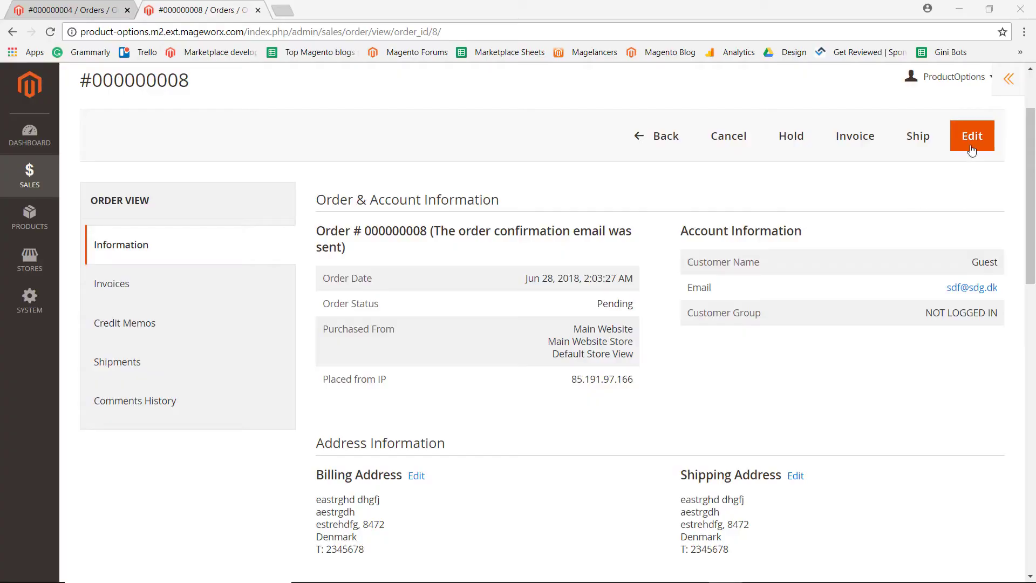
left_click(972, 150)
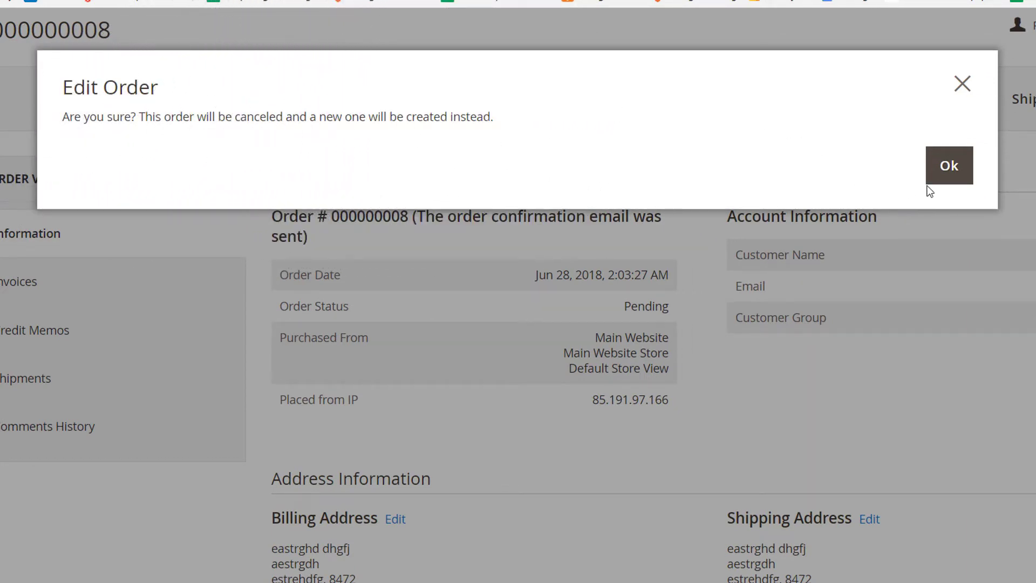
left_click(964, 87)
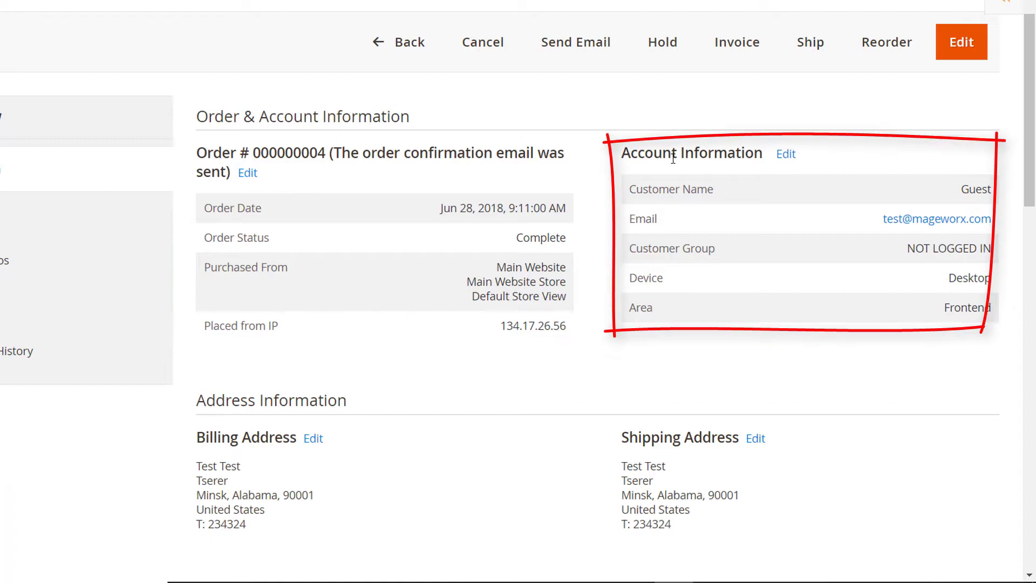
In the order date and status editor, set the order date to June 21, 2018.
scroll(671, 157, "down", 3)
scroll(328, 177, "down", 4)
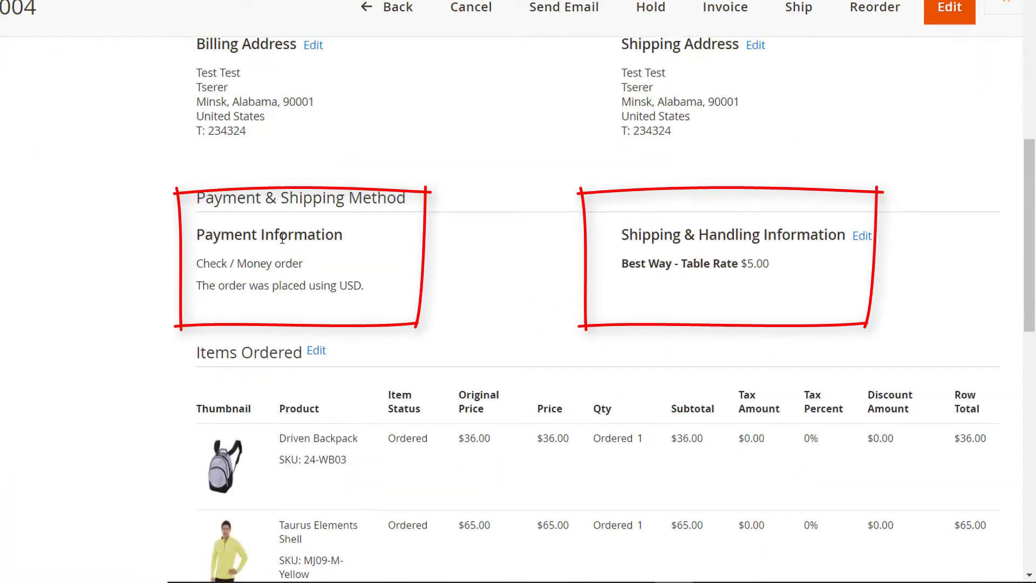
scroll(364, 225, "up", 10)
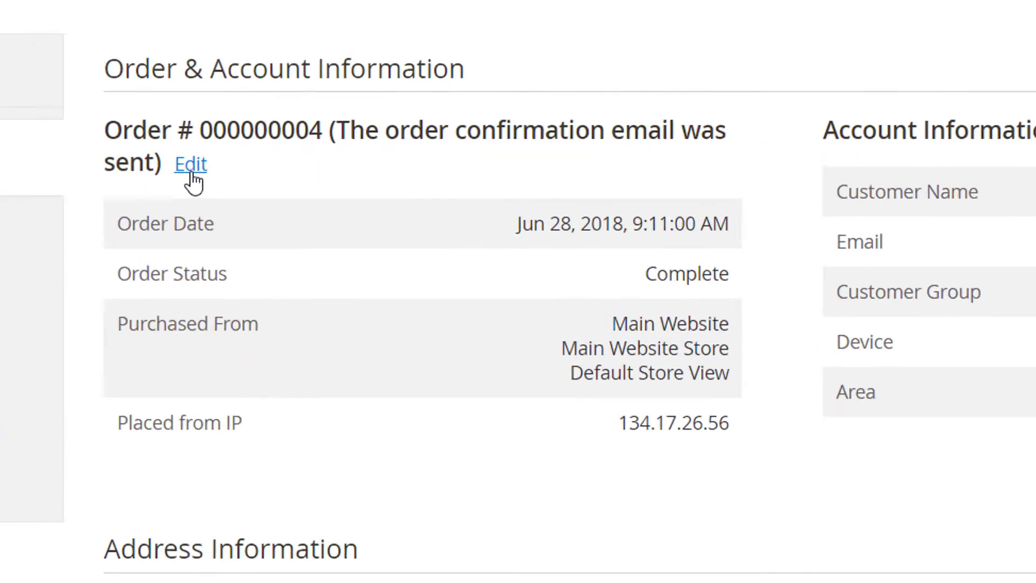
left_click(190, 166)
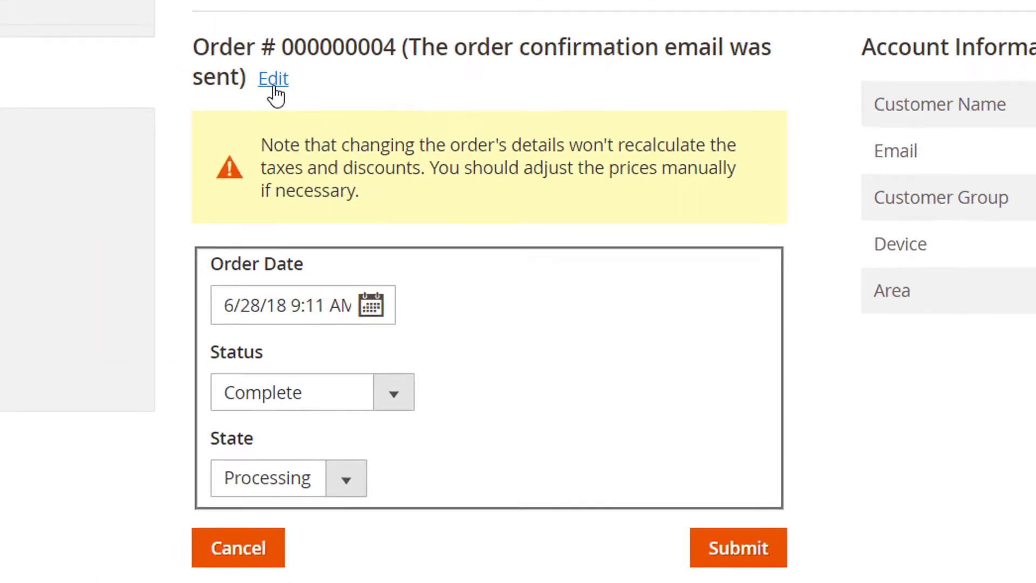
left_click(379, 322)
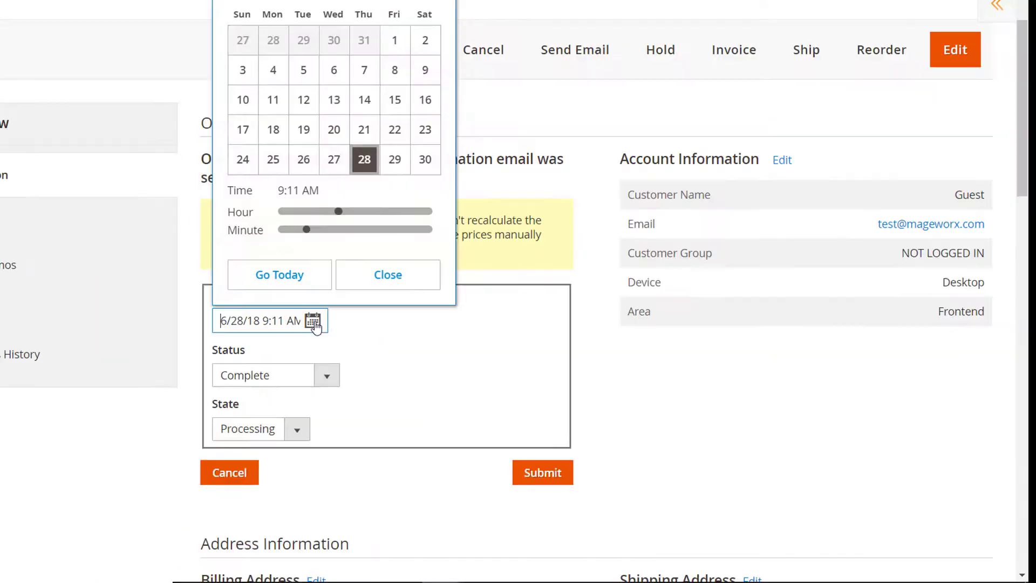
left_click(454, 16)
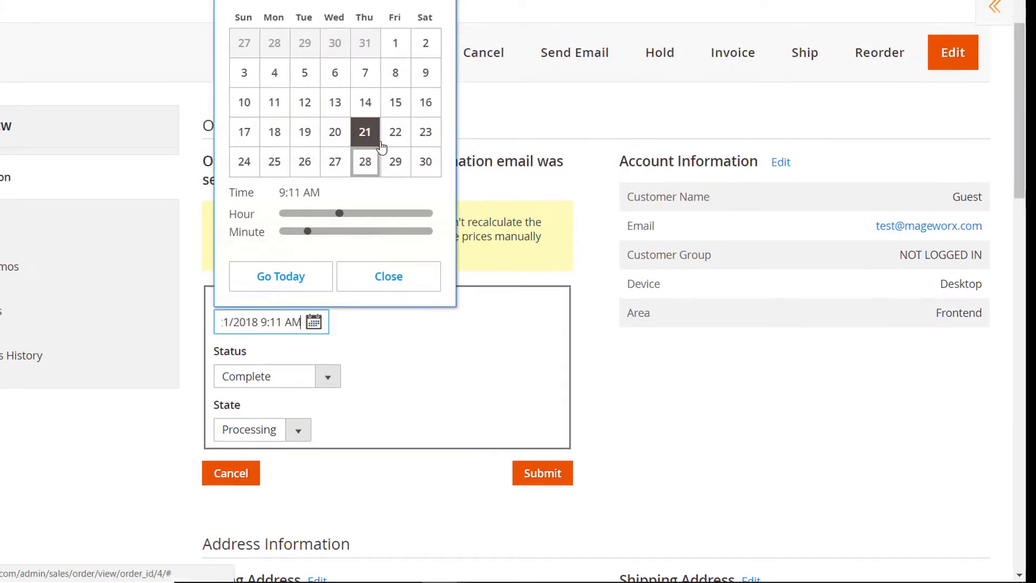
left_click(386, 277)
Set the order status to Pending and state to Closed, and submit the changes.
left_click(327, 377)
left_click(284, 394)
left_click(298, 431)
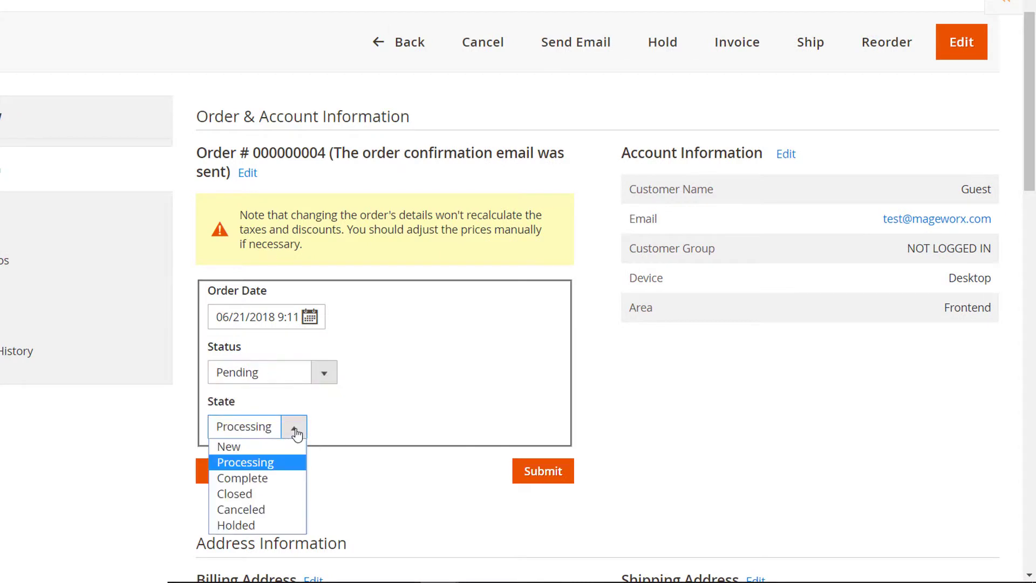
left_click(270, 493)
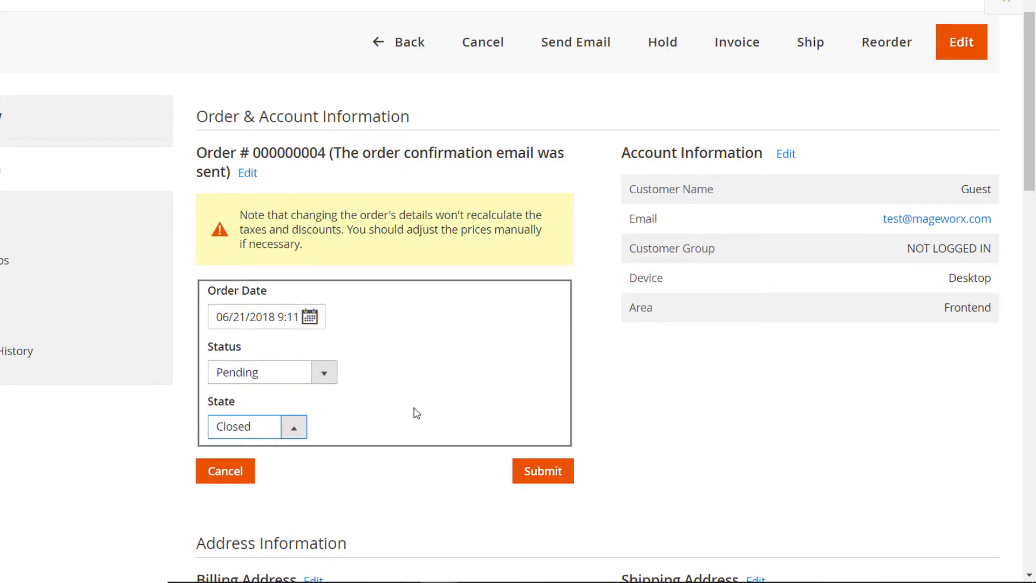
left_click(551, 473)
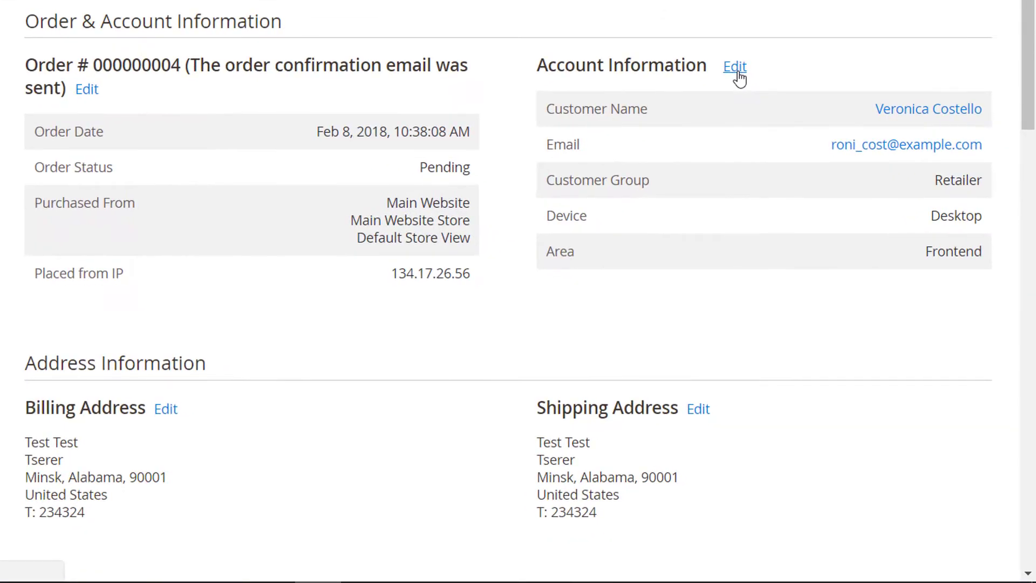
Link order #000000004 to the existing store customer with group Wholesale and submit.
left_click(737, 70)
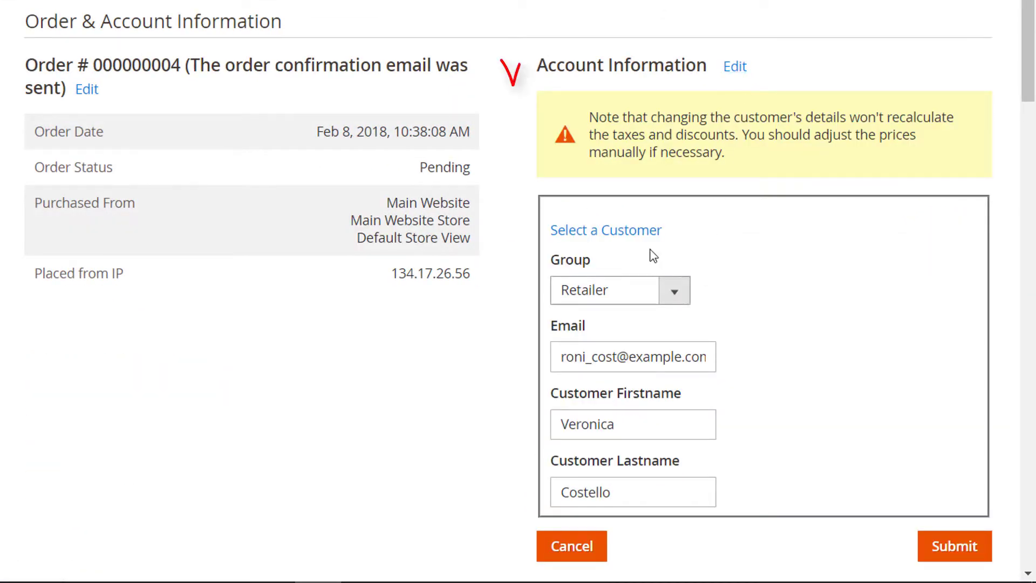
left_click(629, 233)
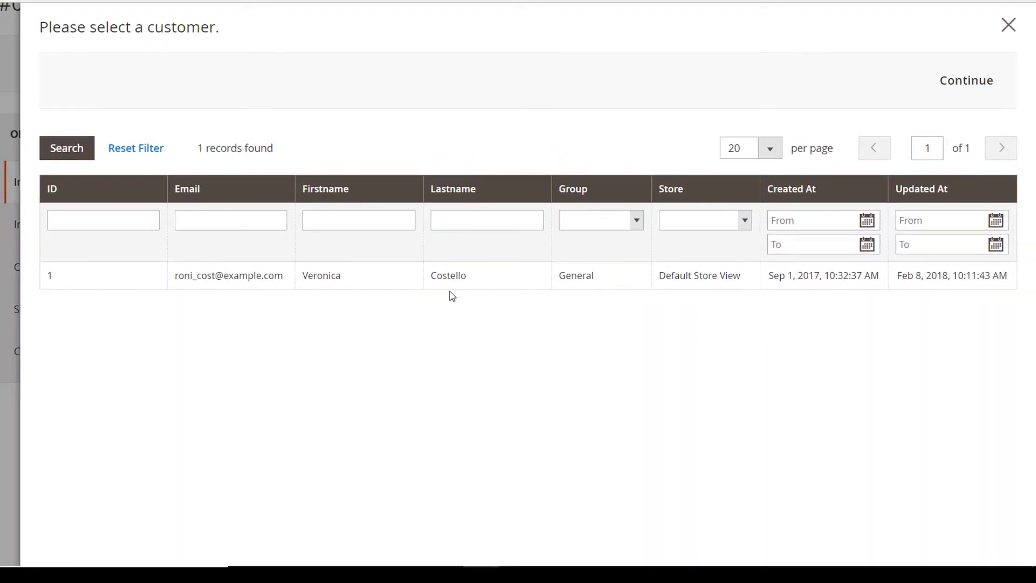
left_click(448, 284)
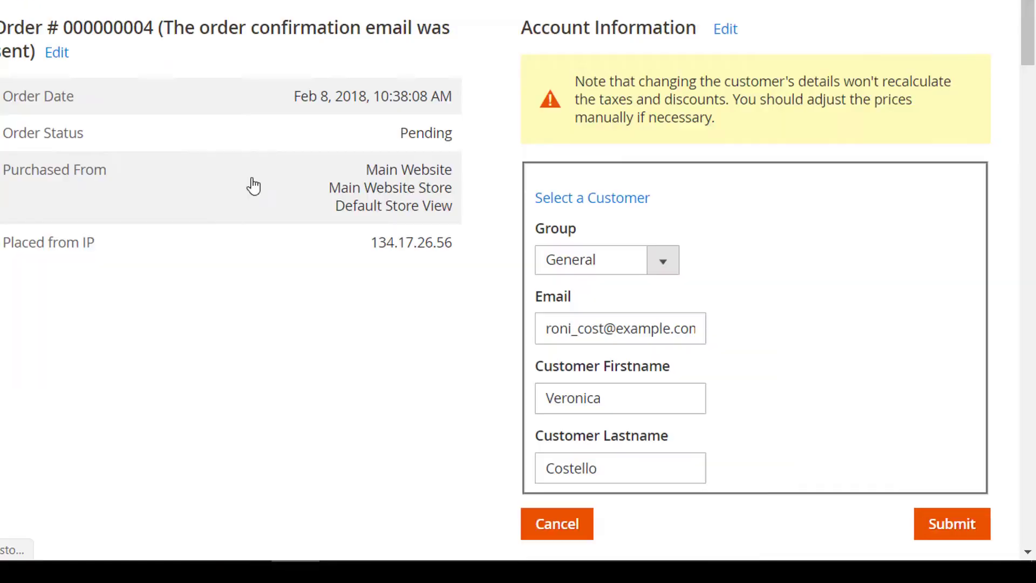
left_click(667, 263)
left_click(645, 328)
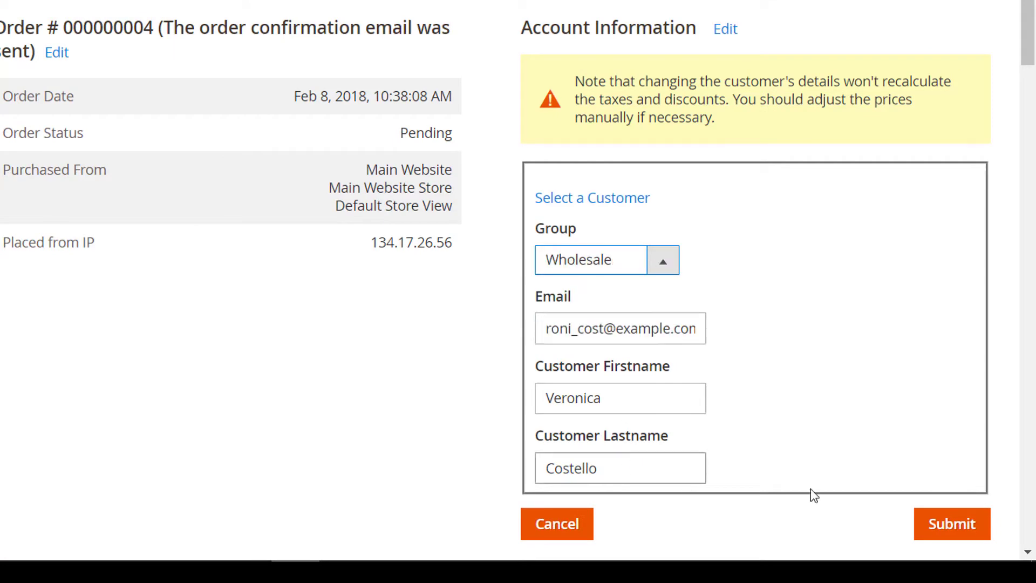
left_click(952, 523)
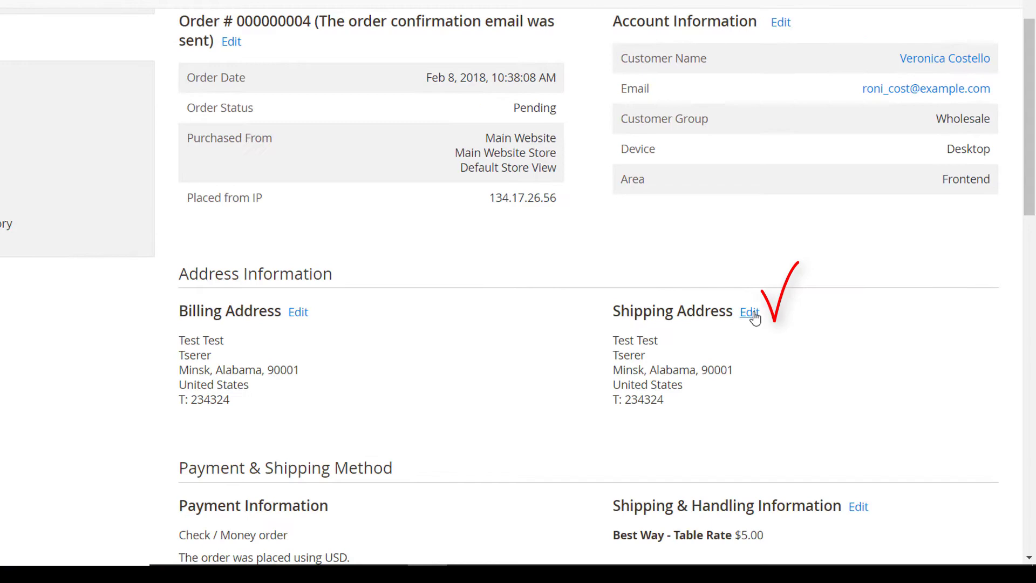
Start editing the order's items and load the grid of products to add.
scroll(752, 319, "down", 5)
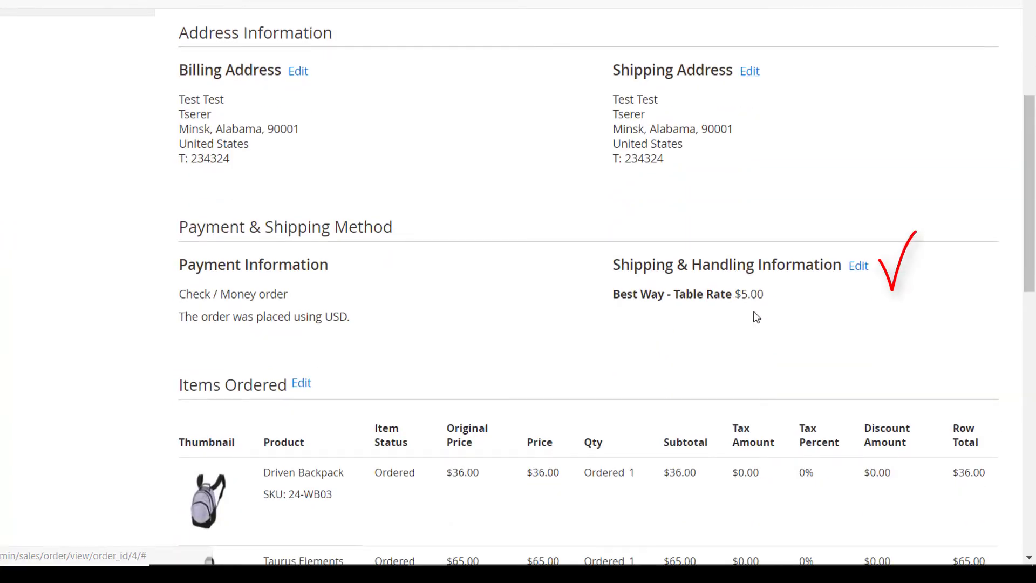
scroll(756, 317, "down", 2)
left_click(300, 306)
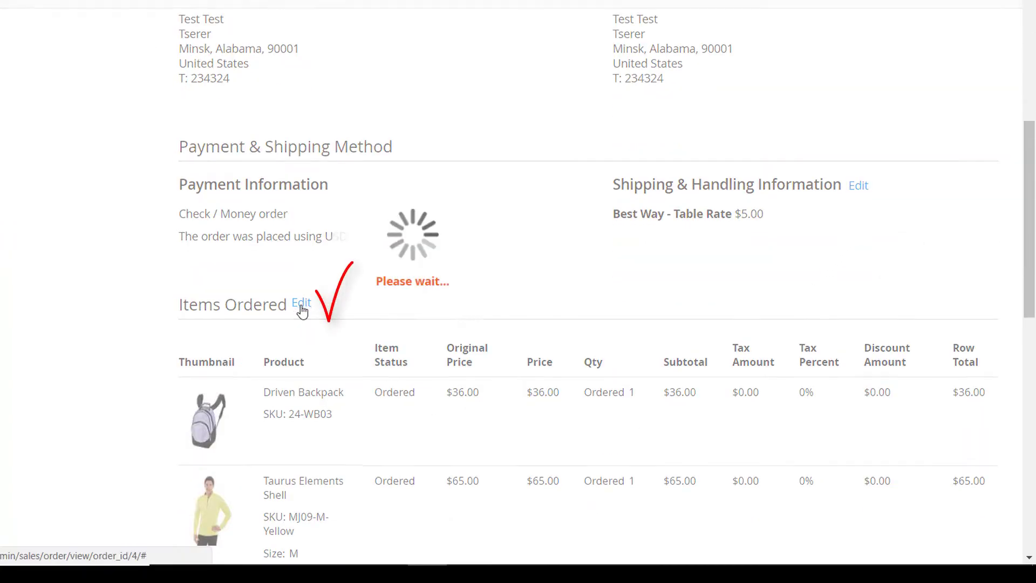
scroll(328, 316, "down", 3)
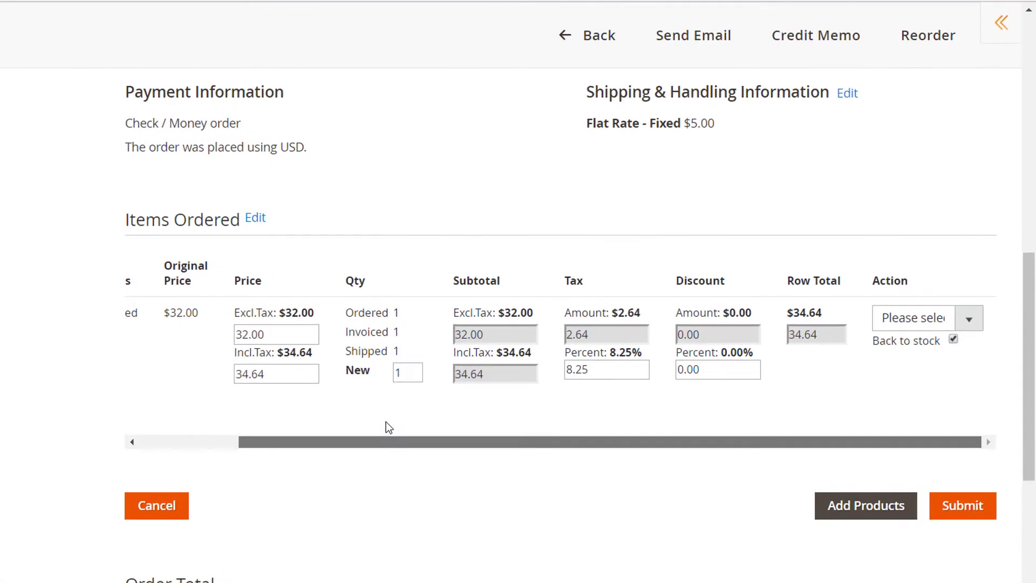
left_click(871, 520)
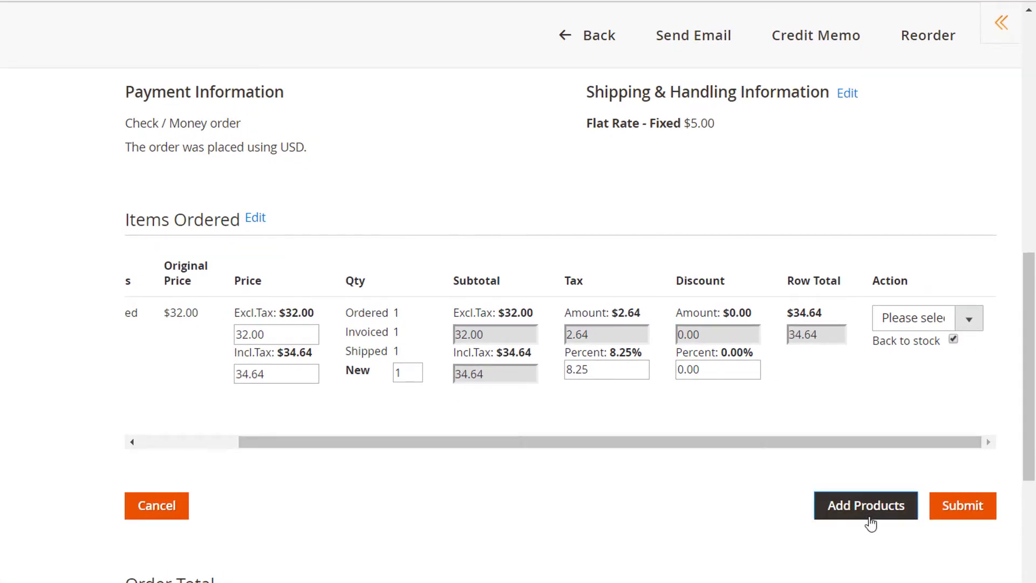
left_click(869, 522)
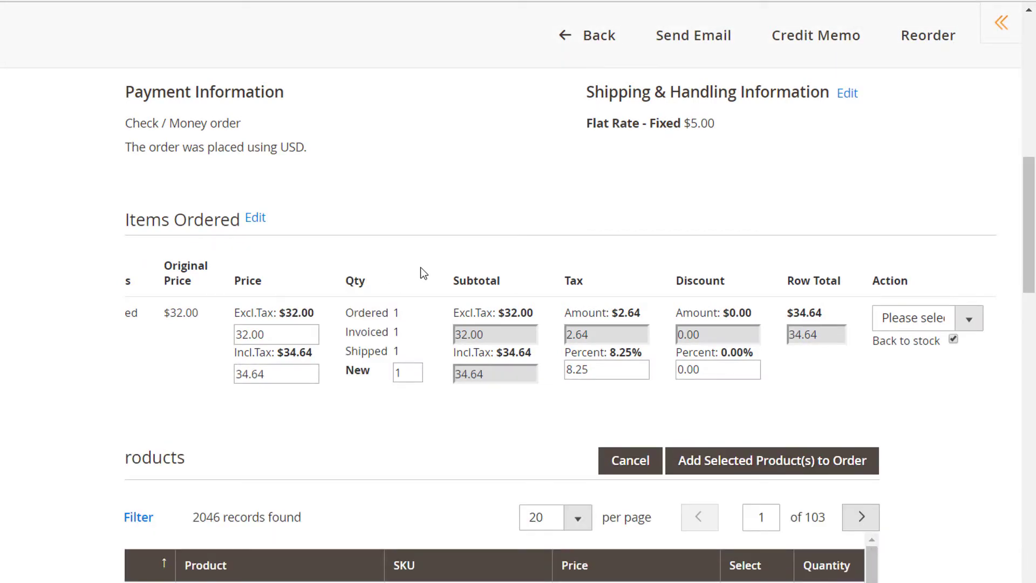
scroll(423, 275, "down", 6)
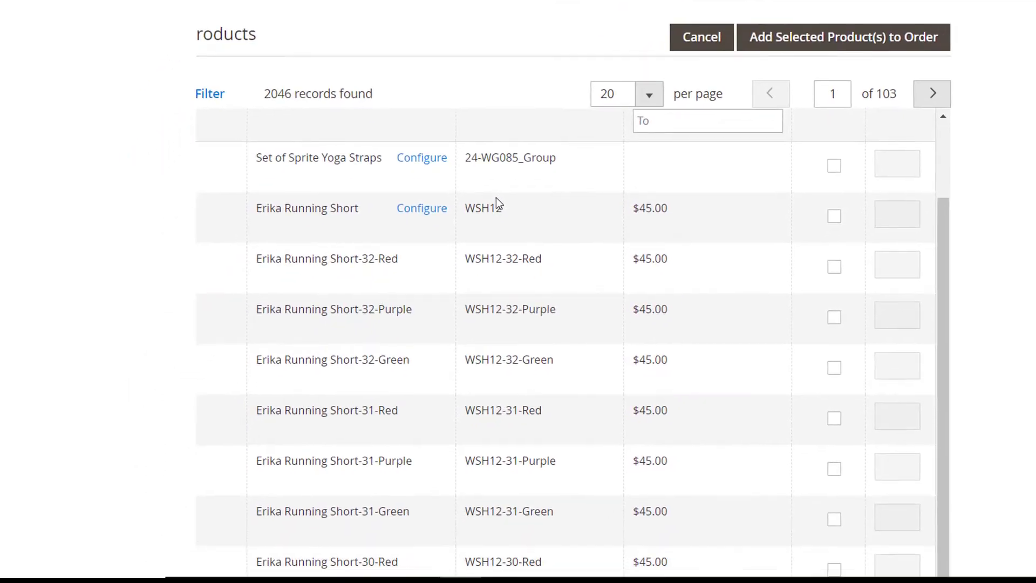
scroll(427, 278, "down", 2)
scroll(767, 302, "up", 2)
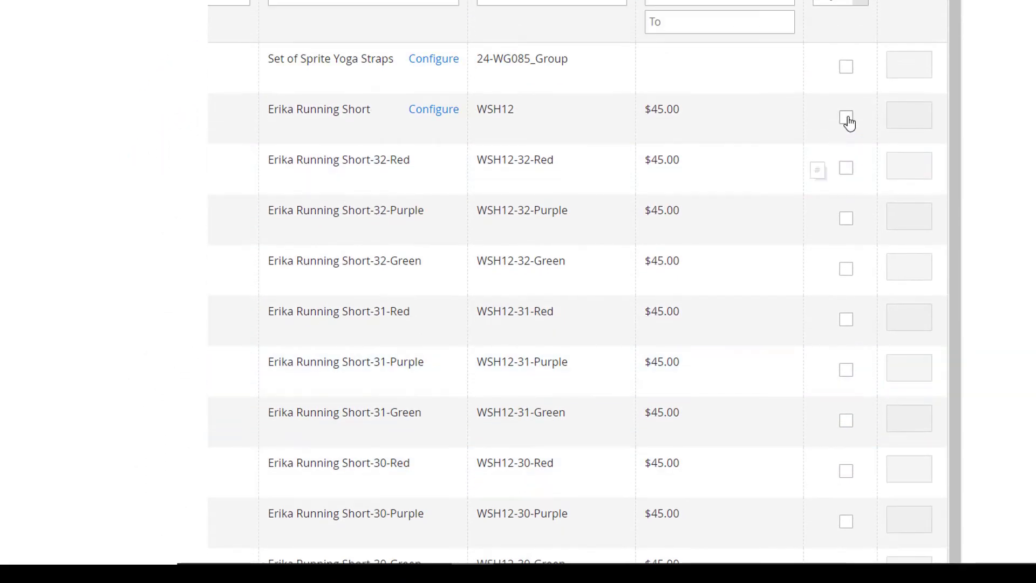
Configure Erika Running Short as size 28, Green, quantity 1, and add it to the order.
left_click(847, 117)
left_click(93, 193)
left_click(81, 235)
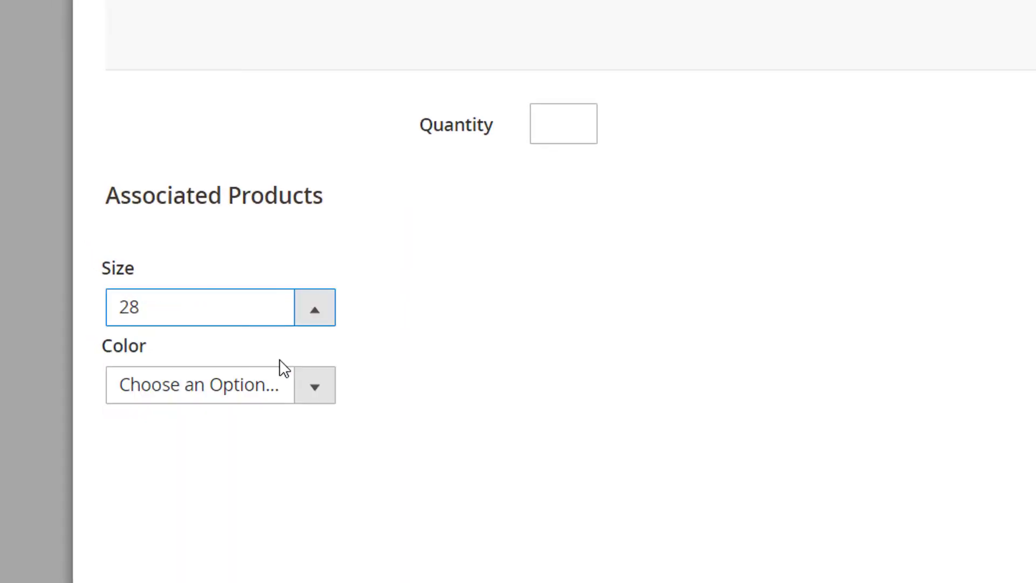
left_click(305, 385)
left_click(302, 440)
left_click(555, 124)
type("1")
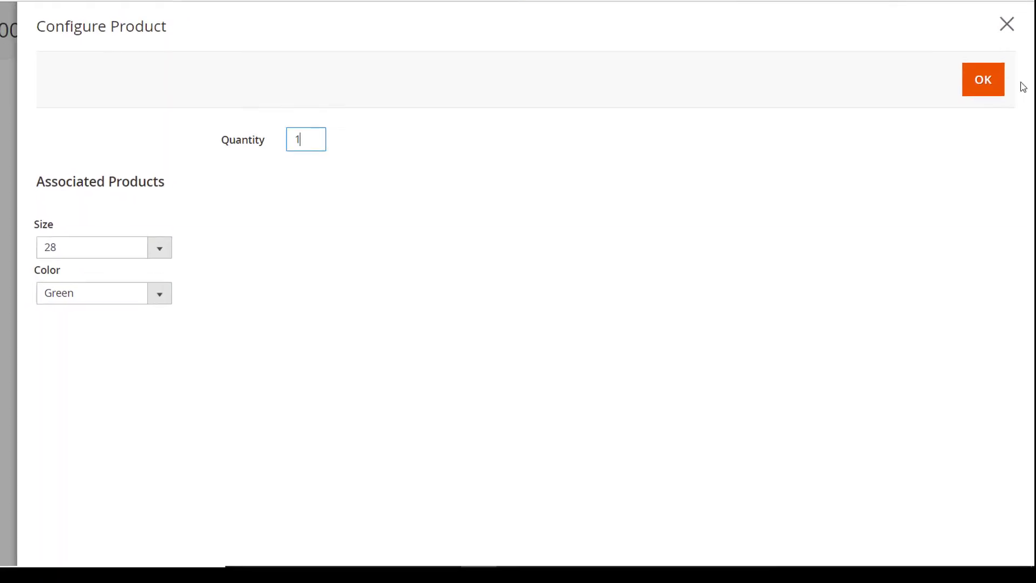
left_click(978, 85)
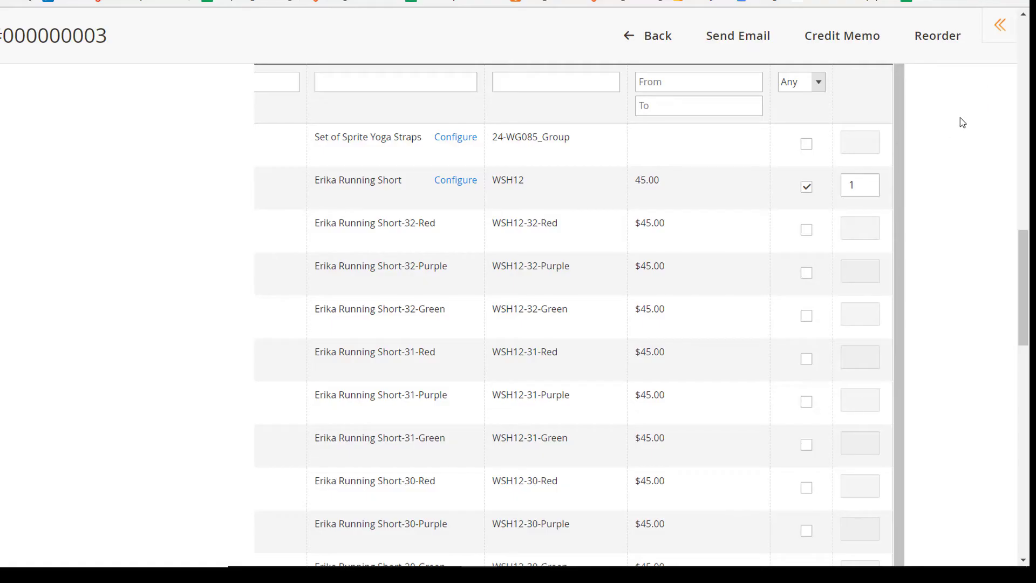
scroll(938, 138, "down", 15)
scroll(936, 156, "up", 7)
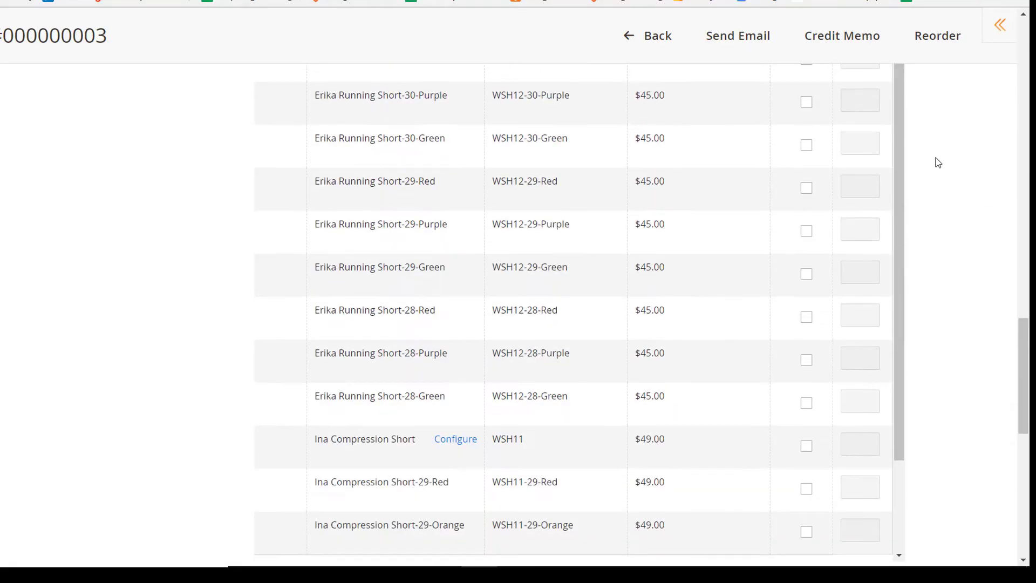
scroll(936, 158, "up", 9)
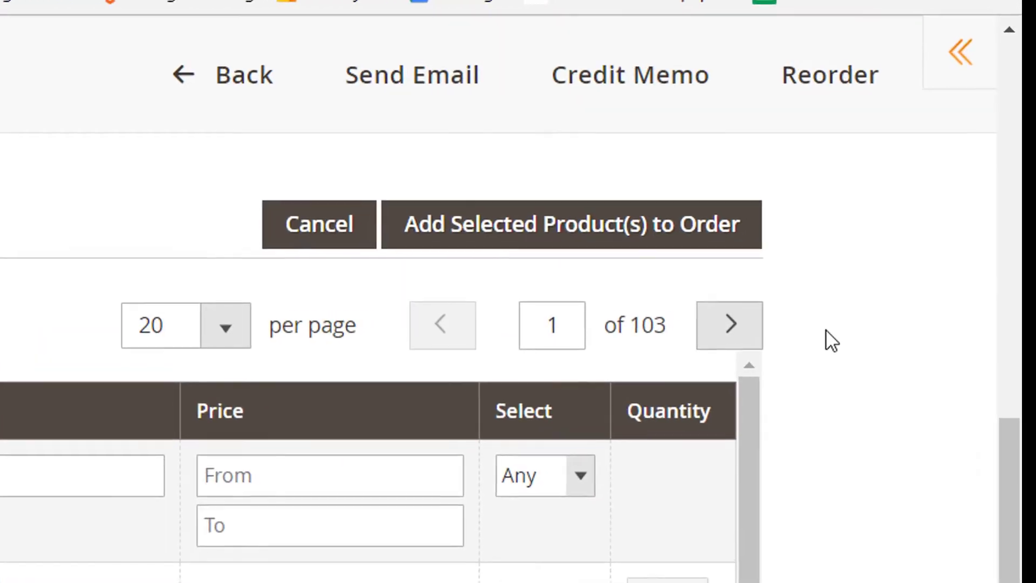
left_click(516, 236)
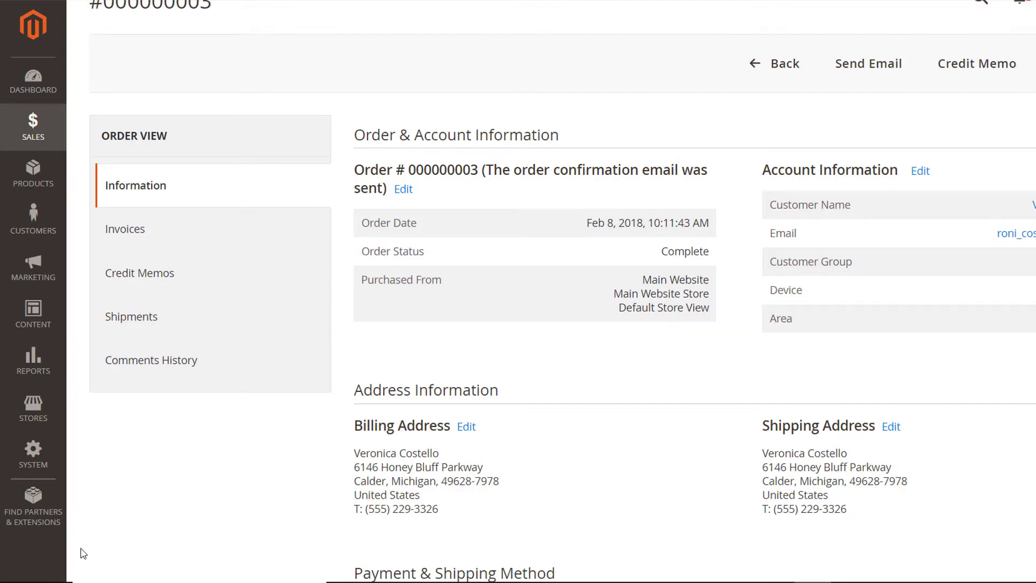
Navigate to Stores > Configuration > MAGEWORX > Order Management.
left_click(35, 416)
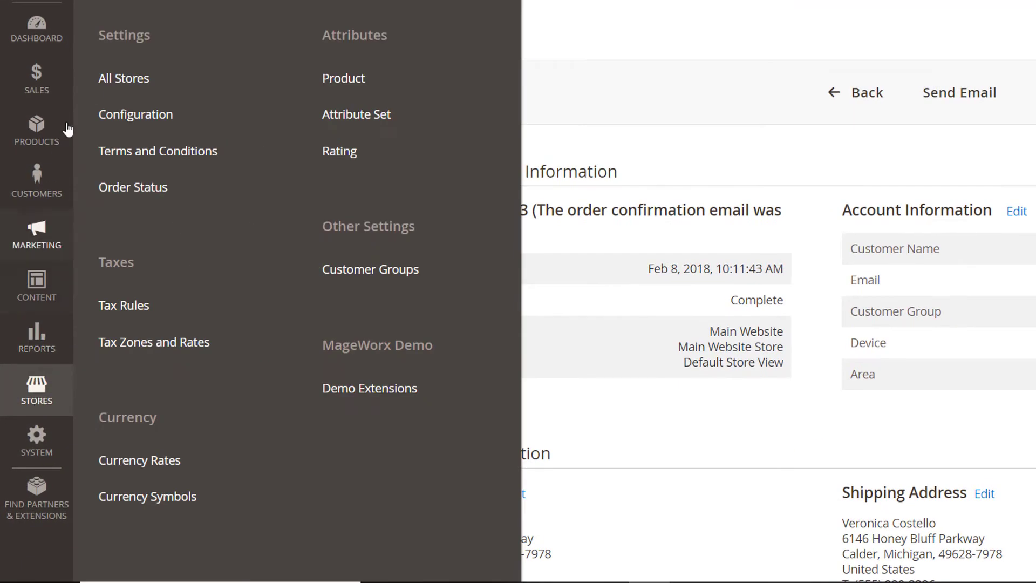
left_click(131, 121)
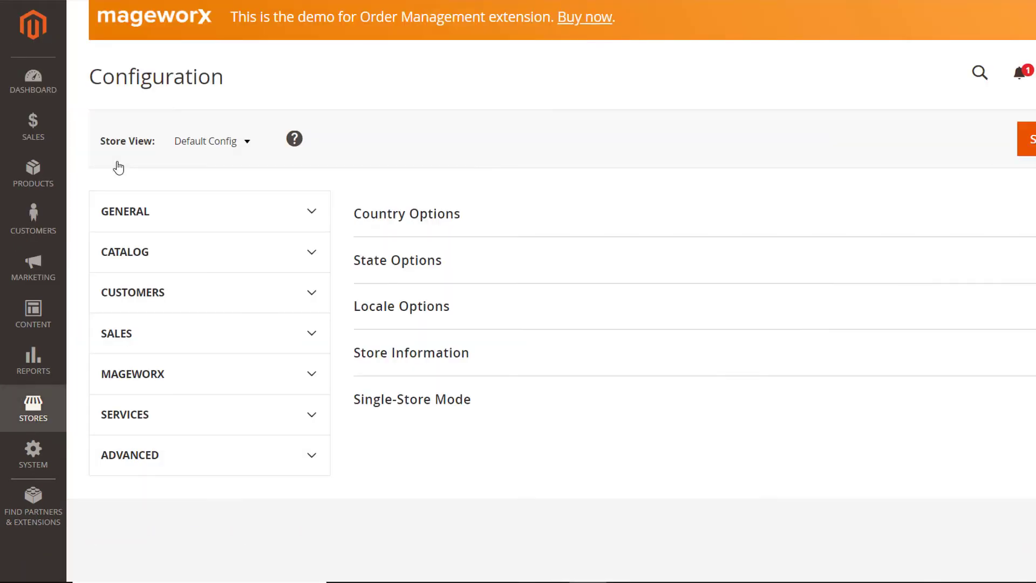
scroll(141, 387, "down", 5)
left_click(130, 353)
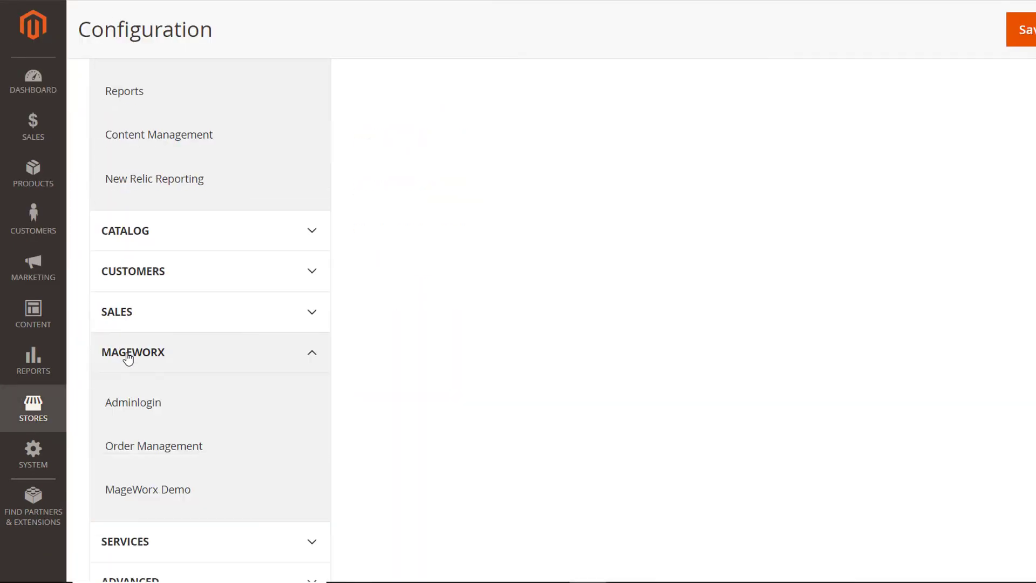
left_click(151, 460)
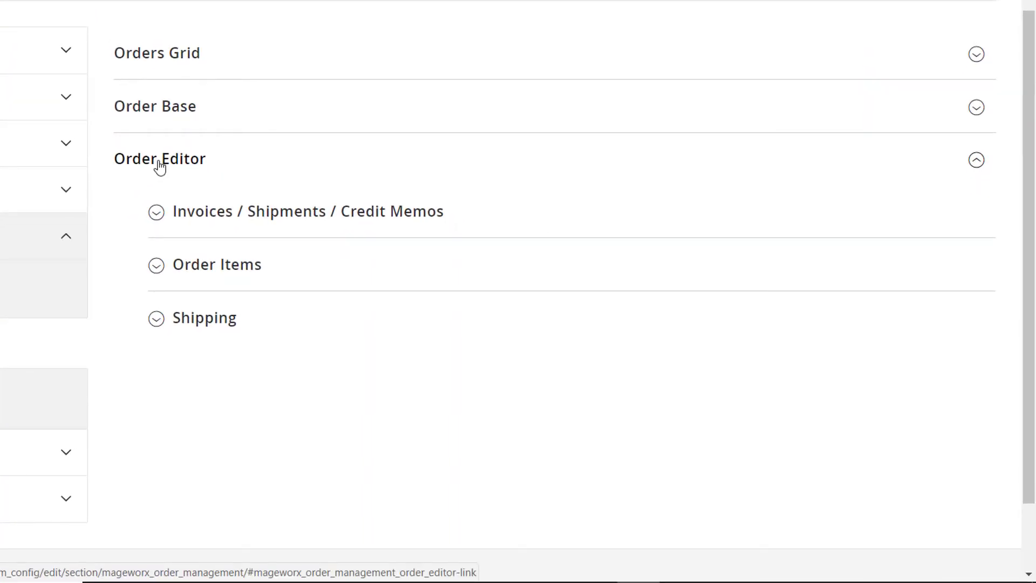
Set Update Invoices/Credit Memos to 'Create new invoice (if possible)' and Update Shipments to 'Delete shipment(s) and create new'.
left_click(174, 225)
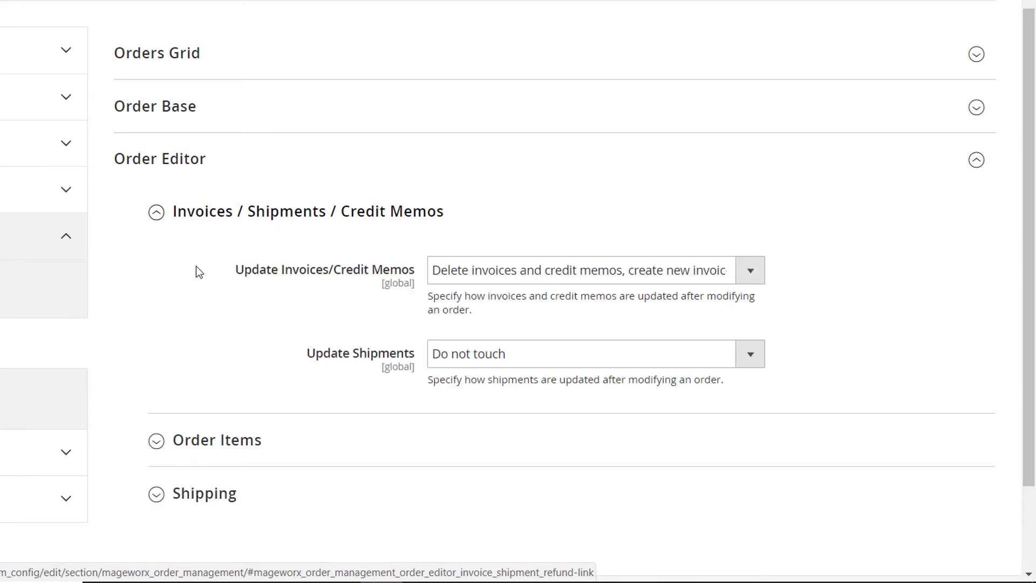
left_click(748, 280)
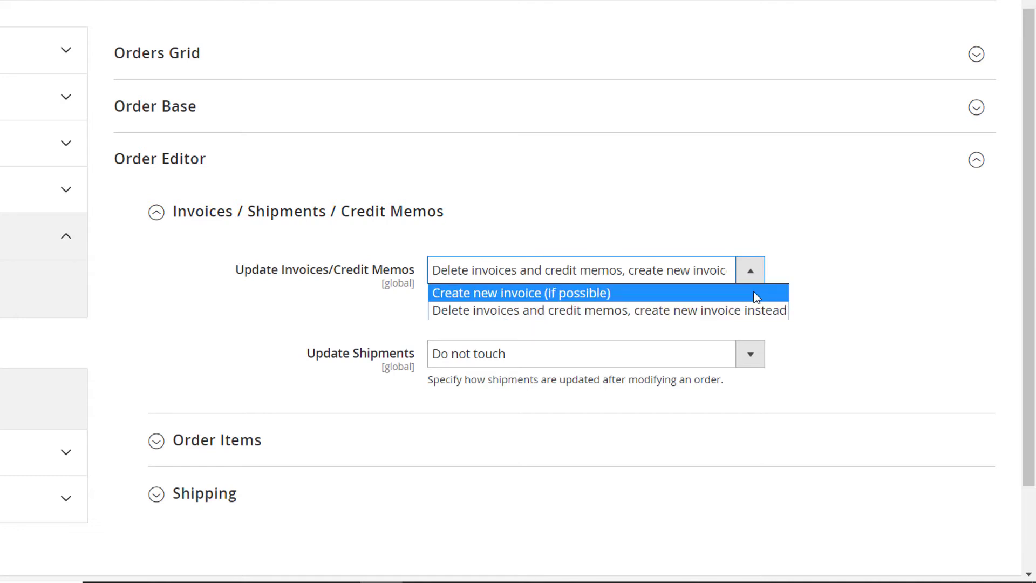
left_click(754, 294)
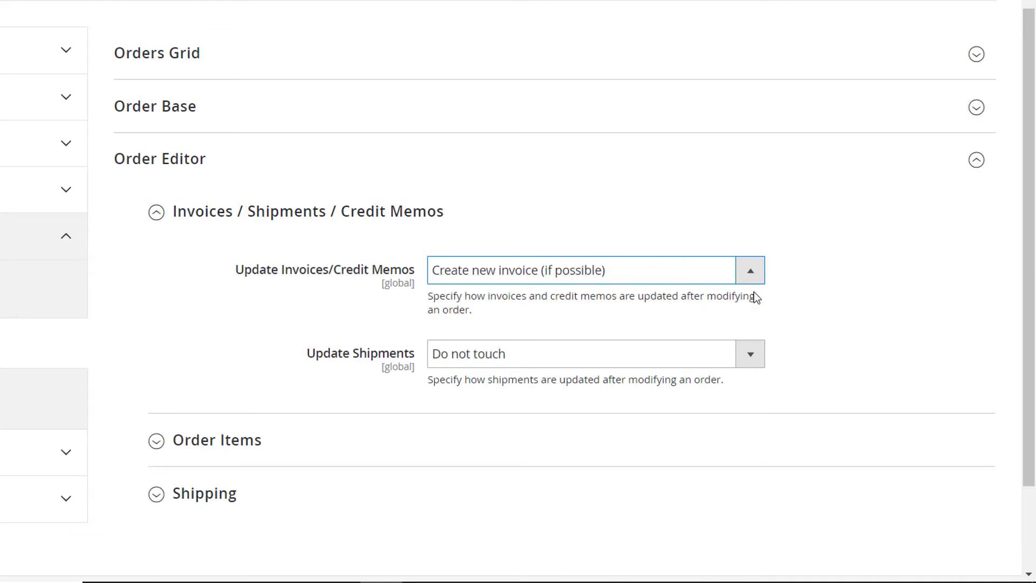
left_click(753, 357)
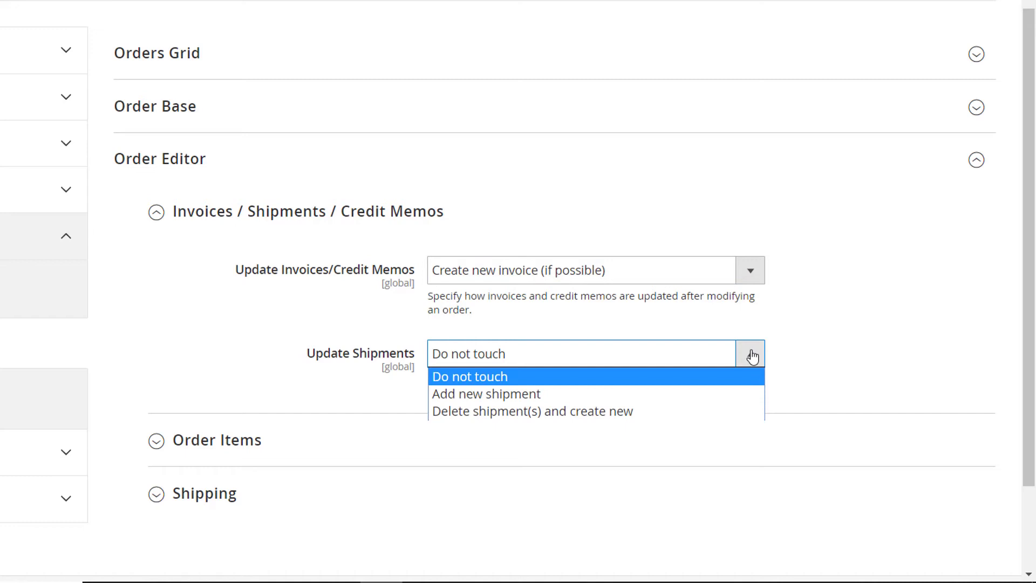
left_click(728, 417)
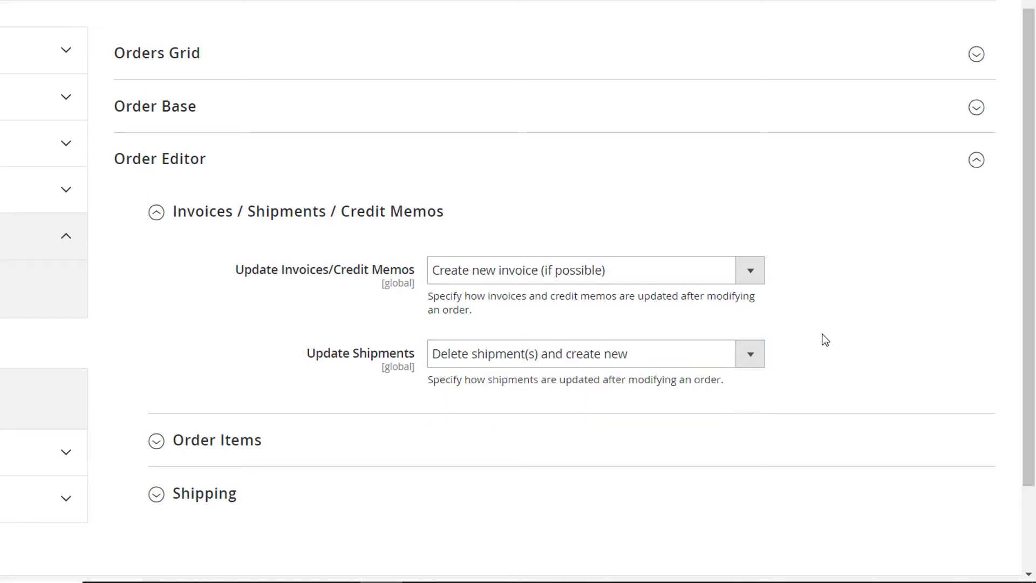
left_click(163, 228)
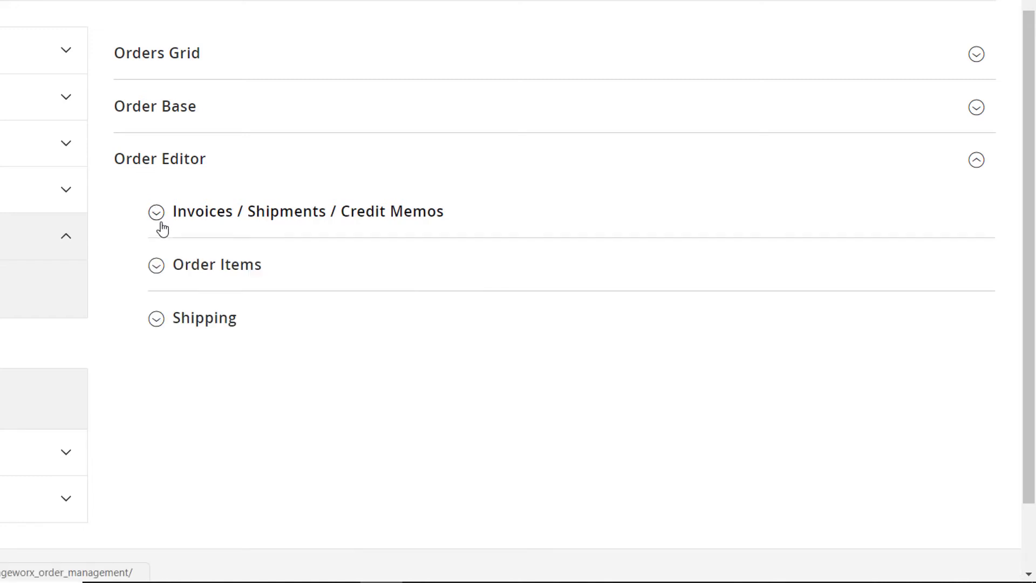
Keep Return Item To Stock set to Yes in the Order Items settings.
left_click(156, 266)
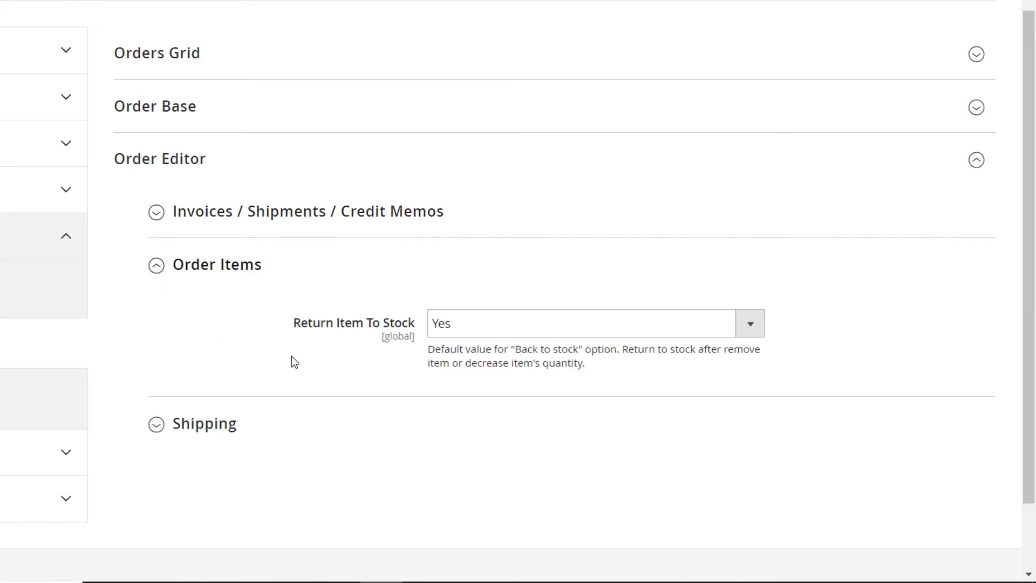
left_click(751, 325)
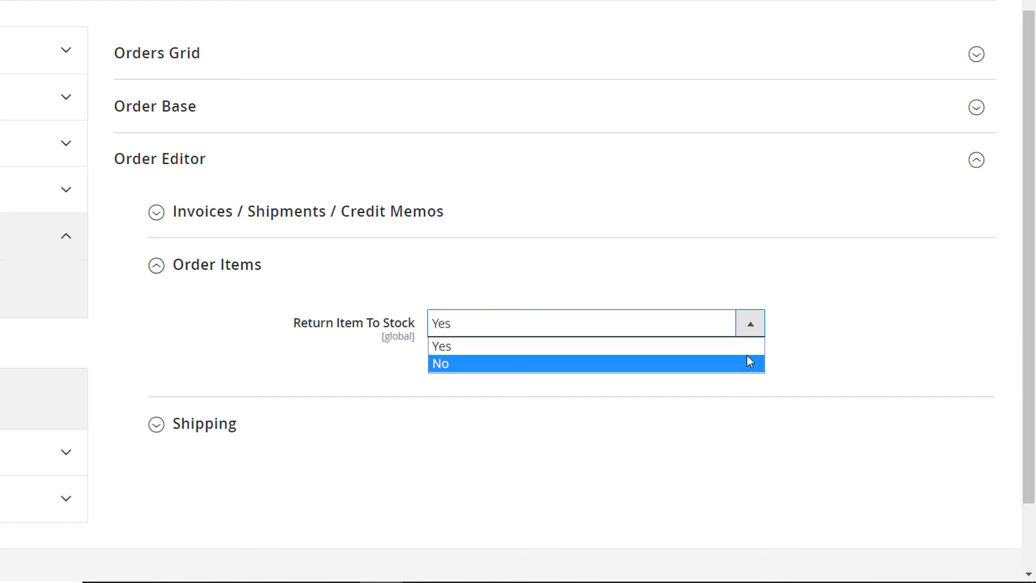
left_click(744, 347)
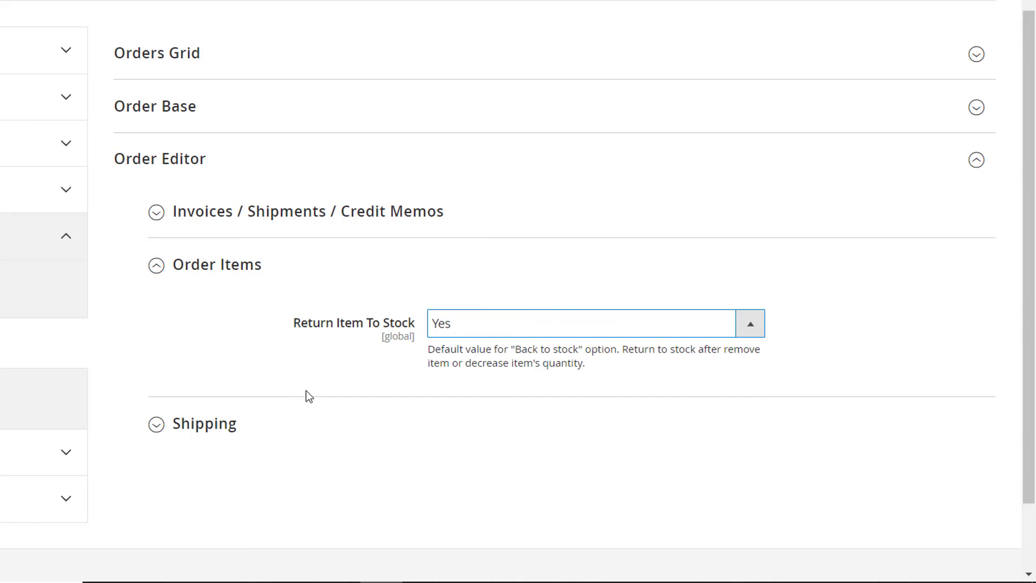
left_click(153, 277)
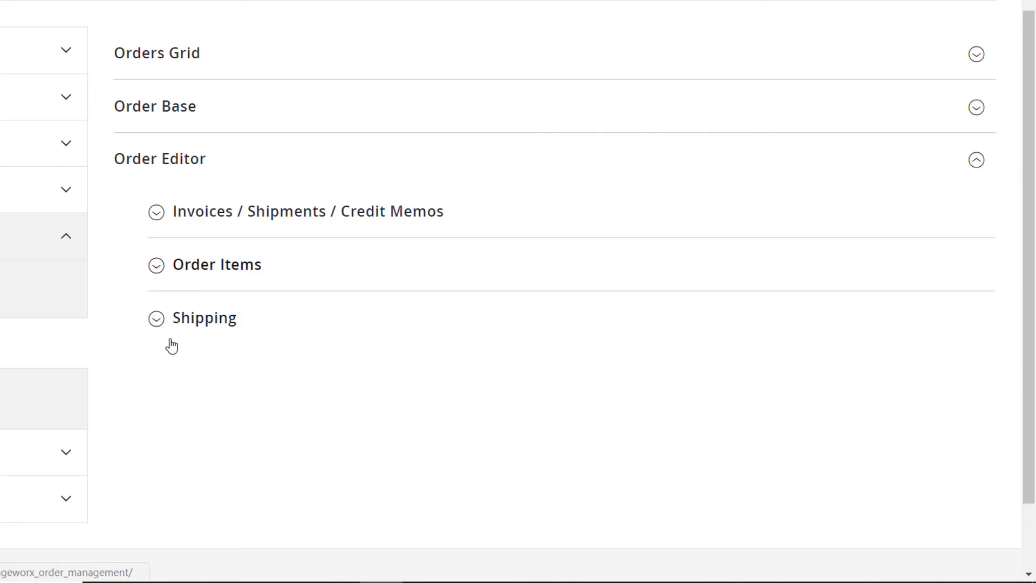
Keep Recalculate Shipping Amount Automatically at Yes under Shipping and save the configuration.
left_click(162, 322)
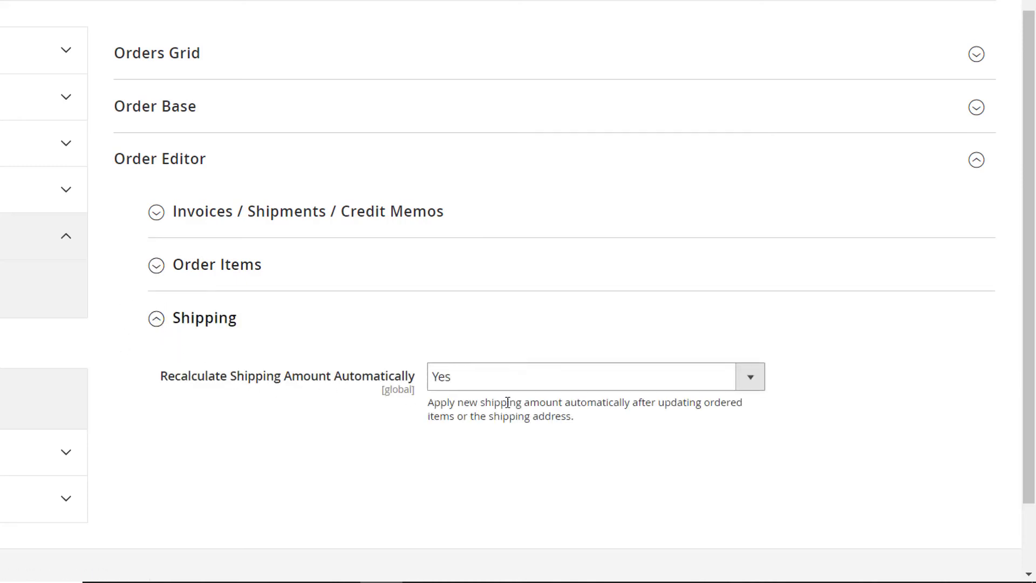
left_click(754, 390)
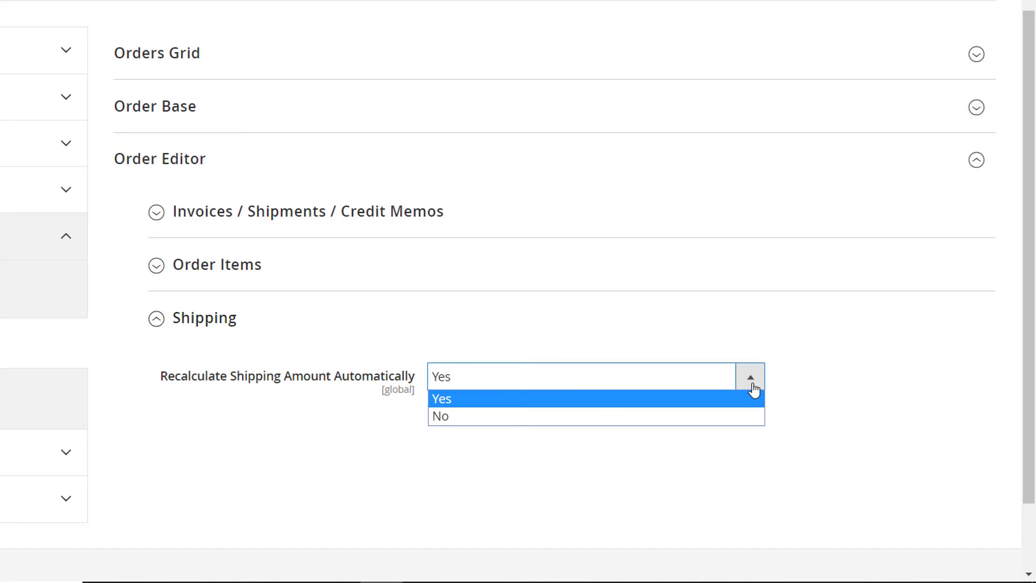
left_click(753, 398)
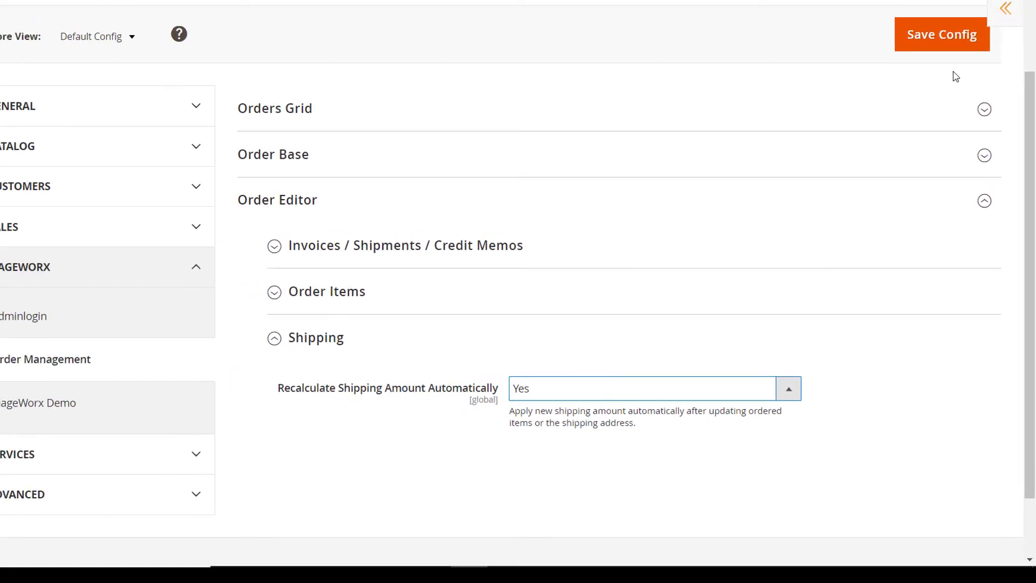
left_click(947, 52)
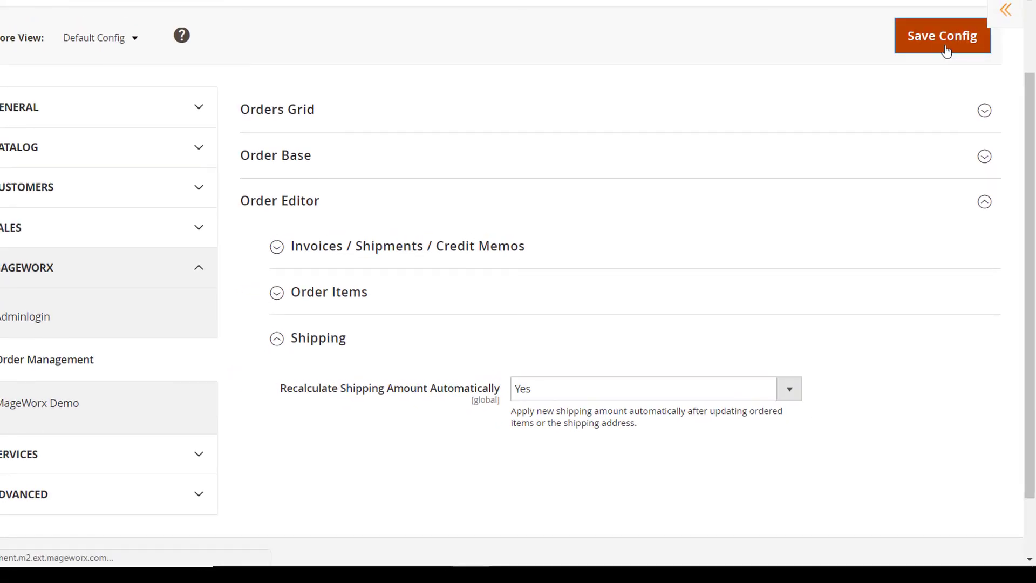